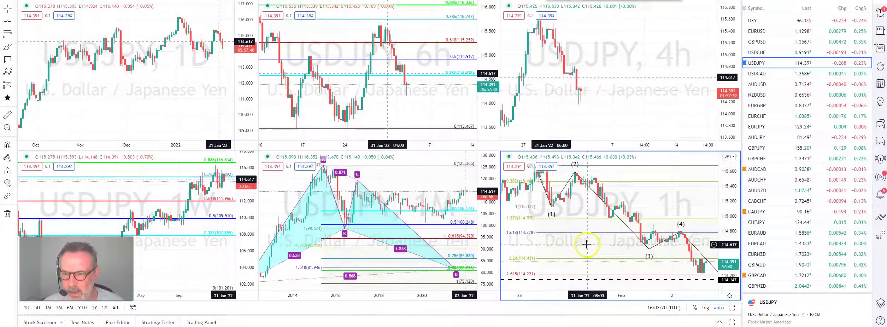
# - Maximize the USDJPY 1-hour chart and examine the wave (1) to (5) decline against the Fibonacci levels
pyautogui.click(732, 307)
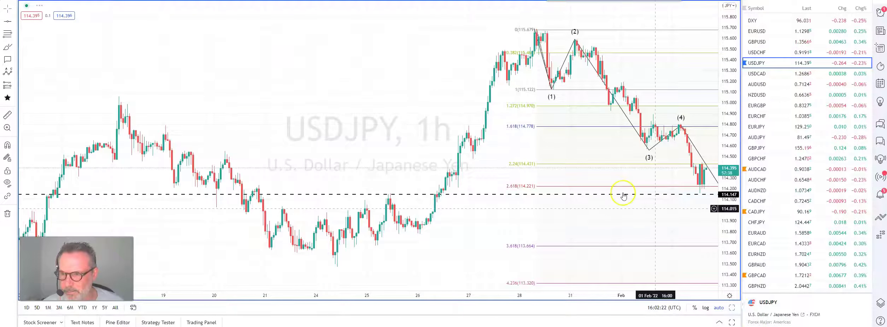
pyautogui.moveTo(459, 135)
pyautogui.mouseDown()
pyautogui.moveTo(467, 132)
pyautogui.moveTo(406, 124)
pyautogui.mouseUp()
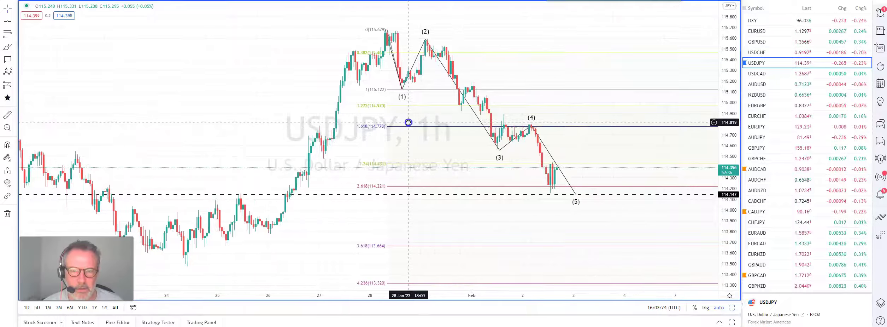
pyautogui.click(398, 91)
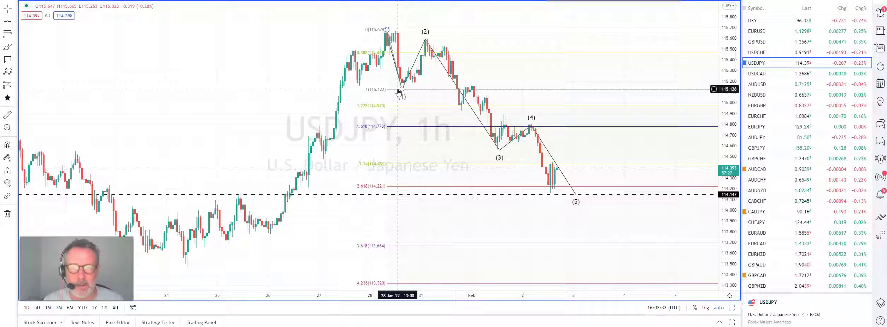
pyautogui.click(382, 24)
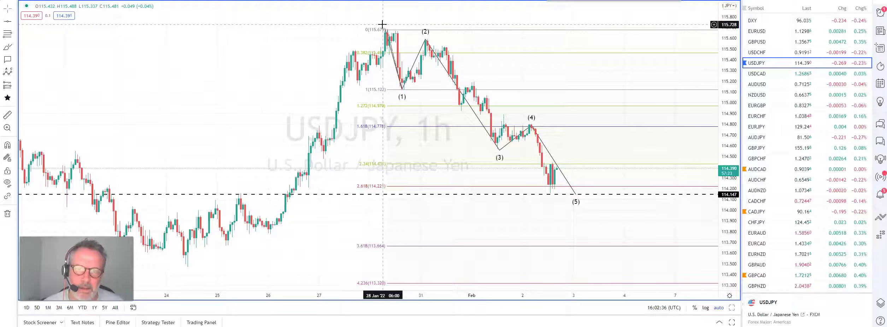
pyautogui.click(425, 38)
pyautogui.click(503, 151)
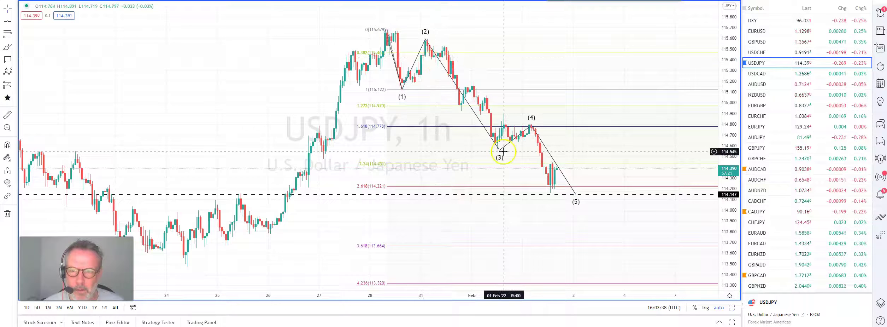
pyautogui.click(530, 126)
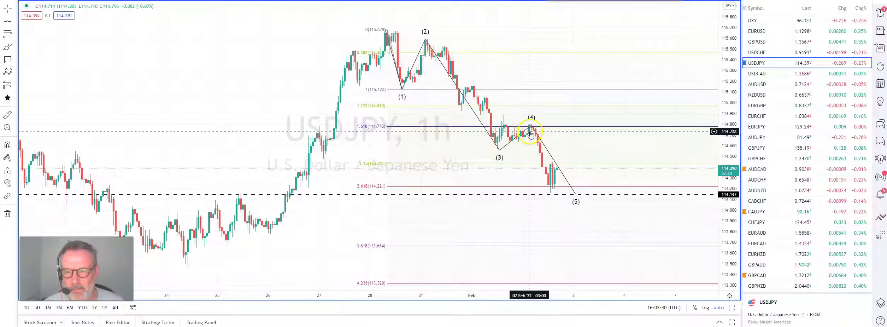
pyautogui.click(571, 197)
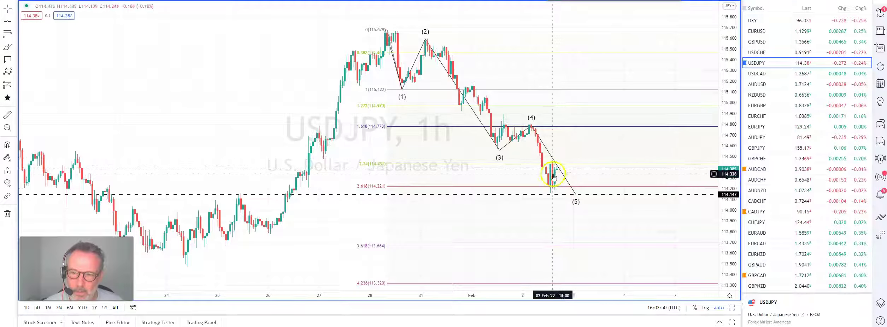
pyautogui.click(353, 274)
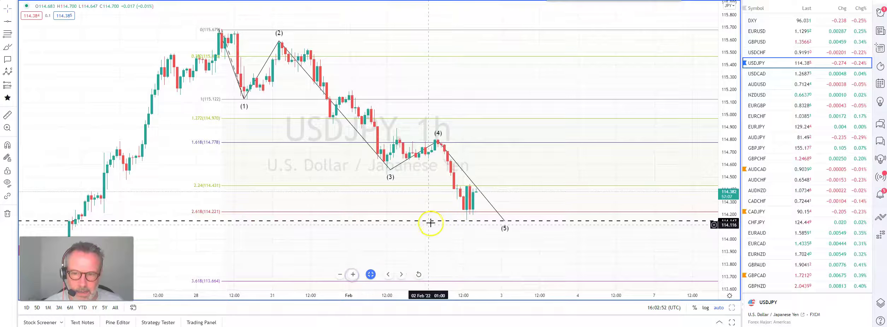
pyautogui.click(467, 222)
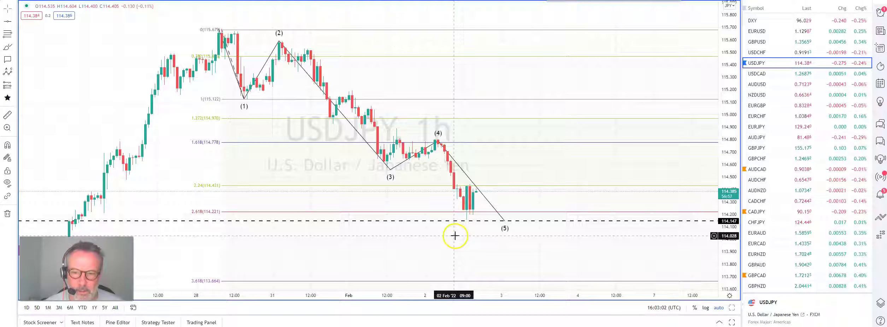
pyautogui.moveTo(426, 271)
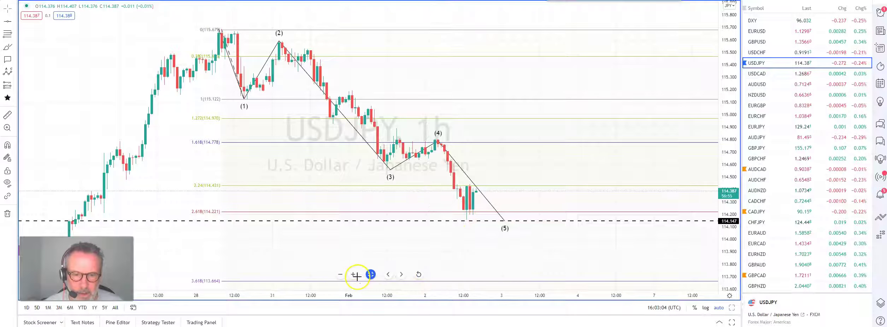
pyautogui.click(339, 274)
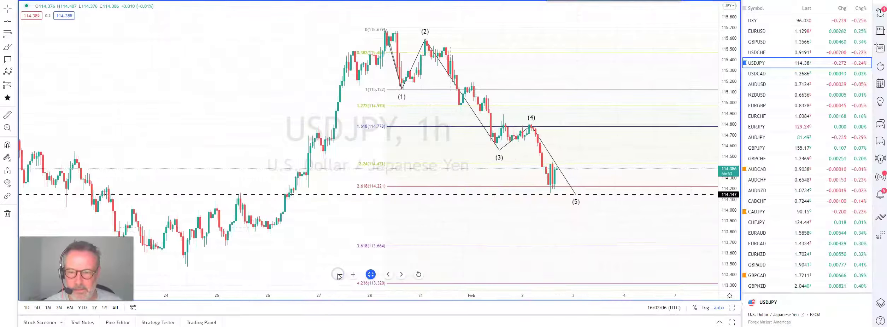
# - Sketch an ABC correction from wave (5), with B about 114.45 and C about 115.38, and delete it
pyautogui.moveTo(451, 214); pyautogui.dragTo(408, 229)
pyautogui.click(7, 72)
pyautogui.click(540, 194)
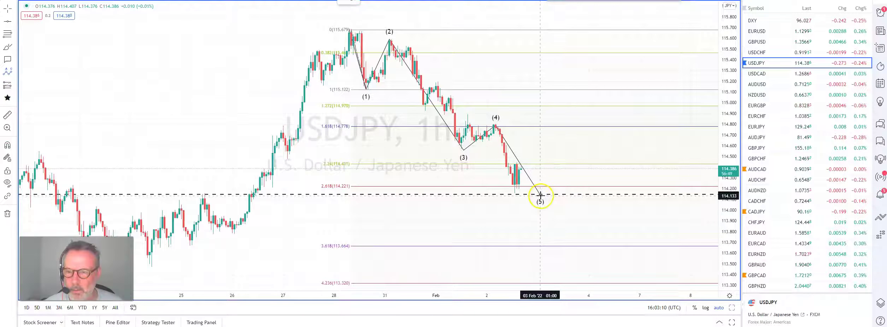
pyautogui.click(565, 97)
pyautogui.click(623, 162)
pyautogui.click(654, 62)
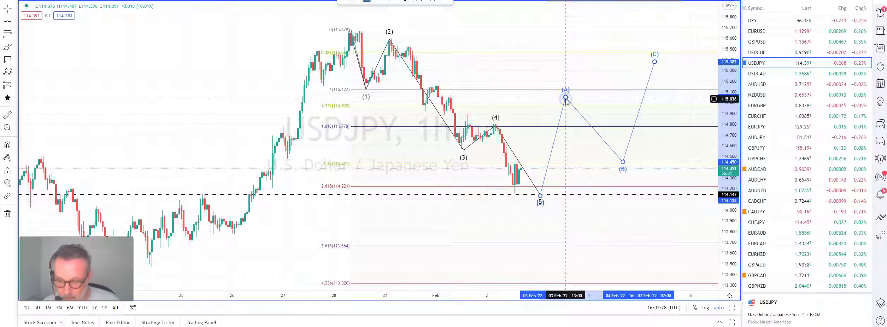
pyautogui.press('Delete')
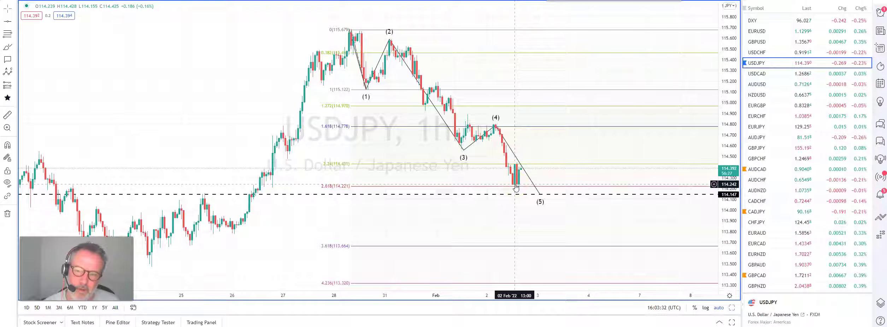
pyautogui.click(520, 165)
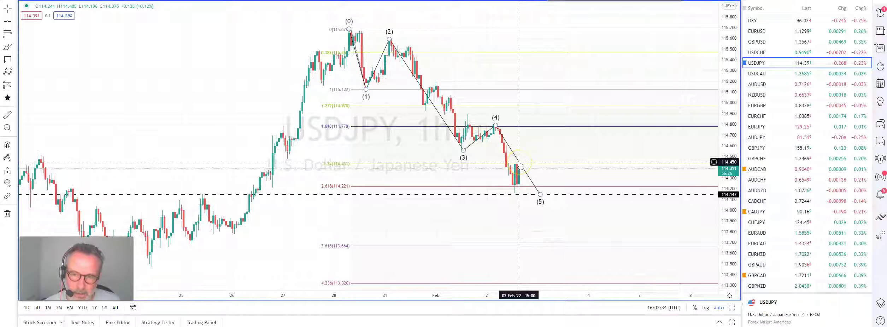
pyautogui.click(519, 192)
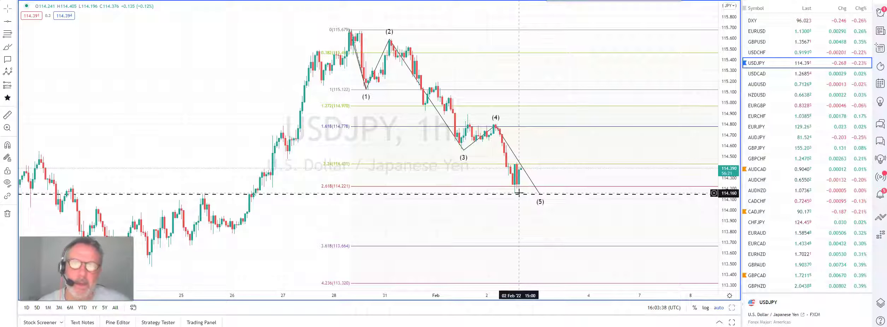
pyautogui.click(525, 183)
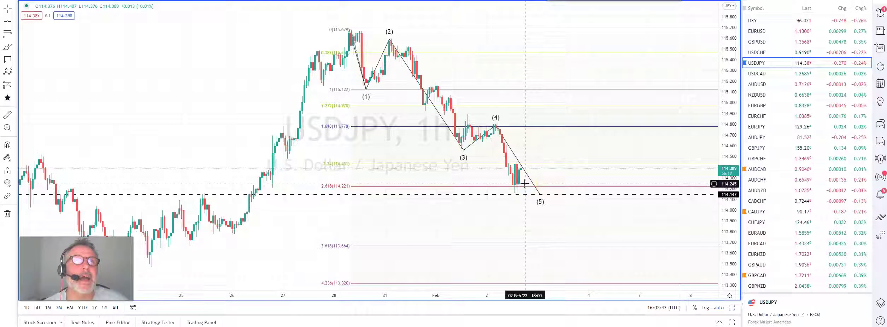
pyautogui.click(534, 181)
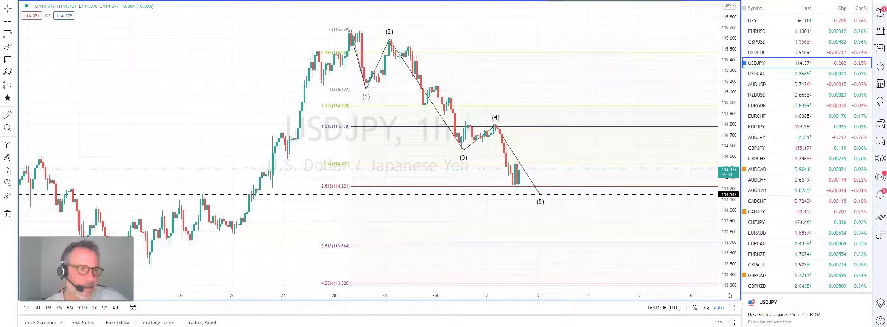
# - Draw a long position from about 114.311 with target 115.405 and stop 114.100, and delete it
pyautogui.click(15, 85)
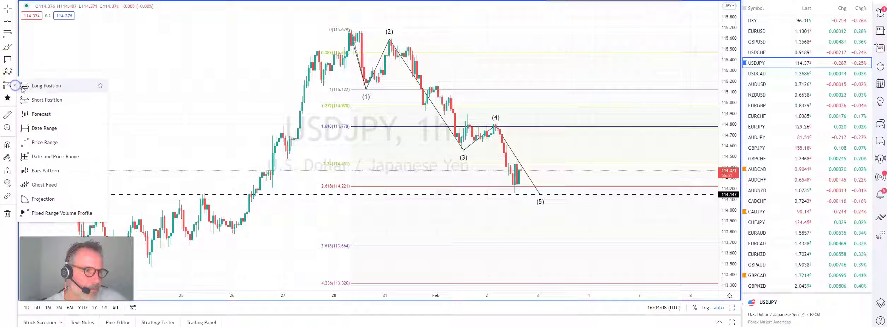
pyautogui.click(22, 87)
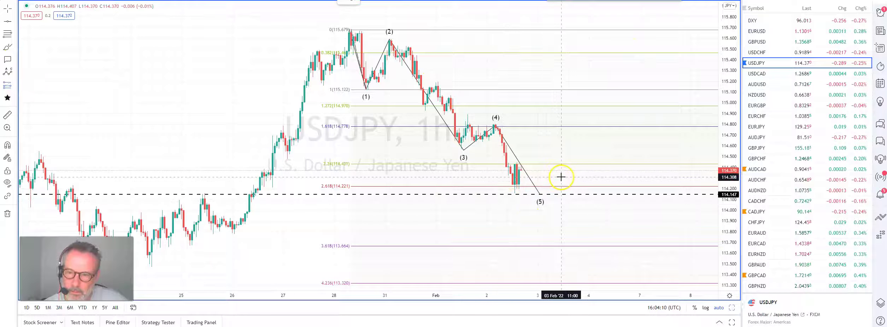
pyautogui.click(563, 176)
pyautogui.moveTo(563, 127); pyautogui.dragTo(563, 59)
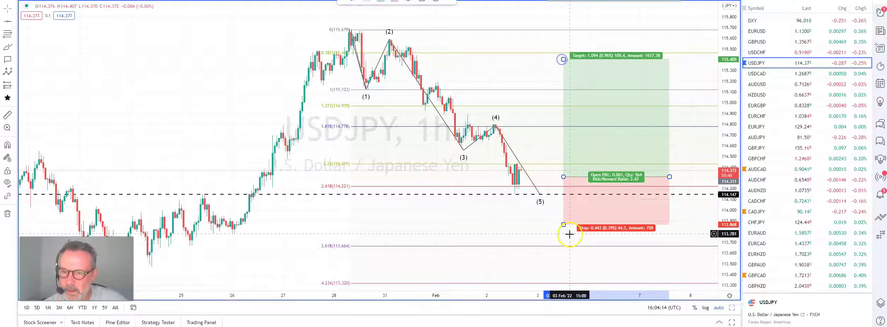
pyautogui.moveTo(563, 224); pyautogui.dragTo(563, 199)
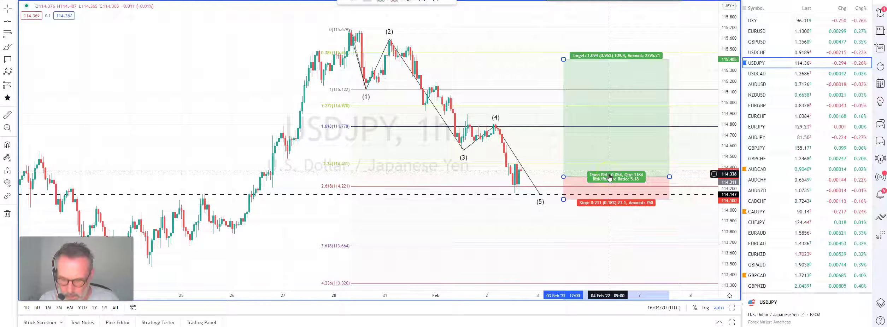
pyautogui.press('Delete')
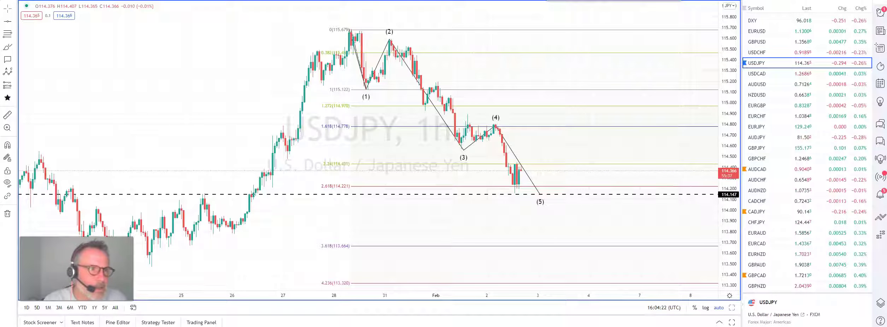
# - Switch to the JPYBASKET charts and examine the price reaction at the dashed 9167 level on the enlarged 1-hour chart
pyautogui.hotkey('ctrl', 'Tab')
pyautogui.click(344, 161)
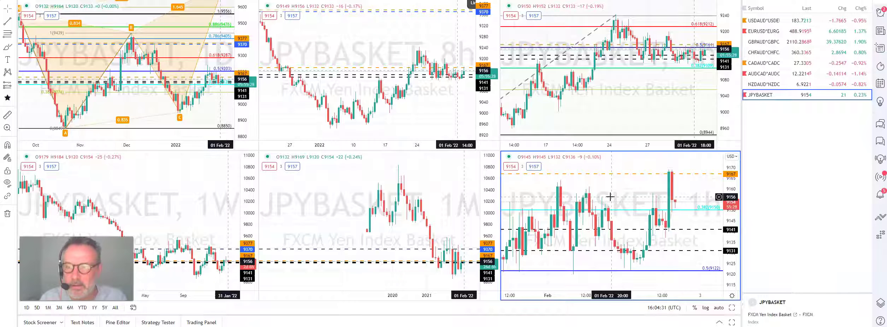
pyautogui.click(732, 307)
pyautogui.moveTo(731, 212)
pyautogui.mouseDown()
pyautogui.moveTo(733, 262)
pyautogui.moveTo(737, 190)
pyautogui.moveTo(730, 216)
pyautogui.mouseUp()
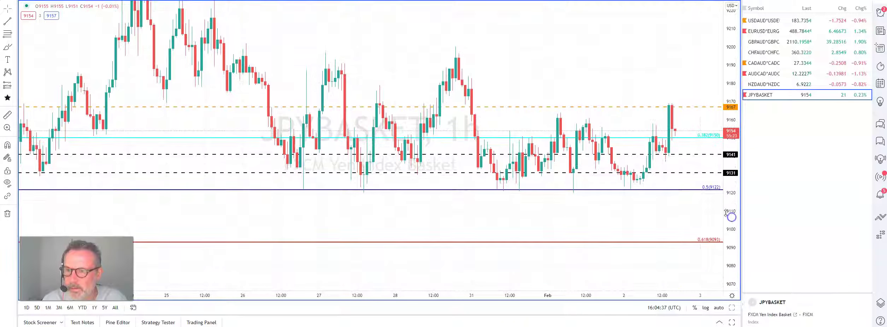
pyautogui.click(670, 110)
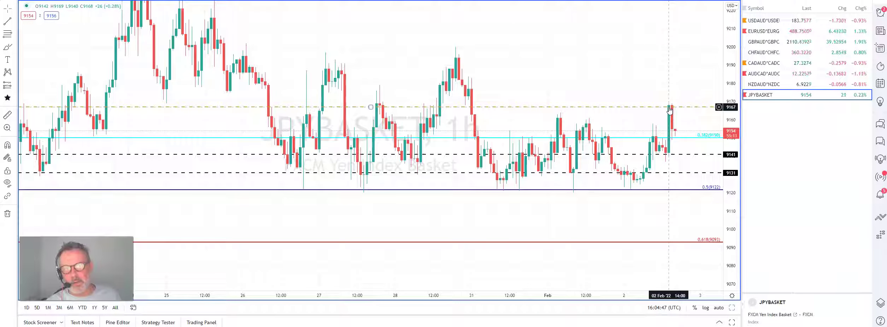
pyautogui.click(670, 116)
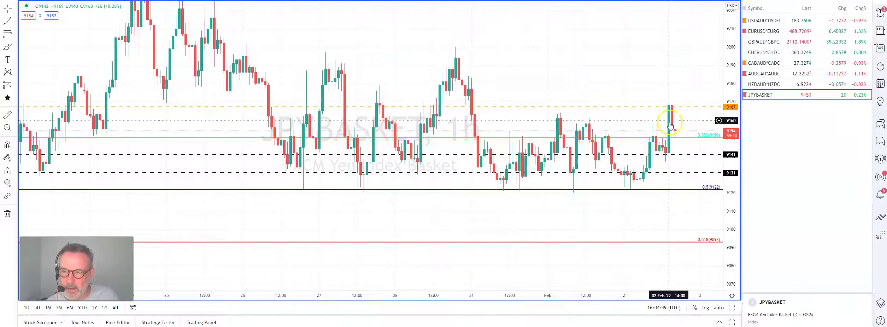
pyautogui.click(668, 108)
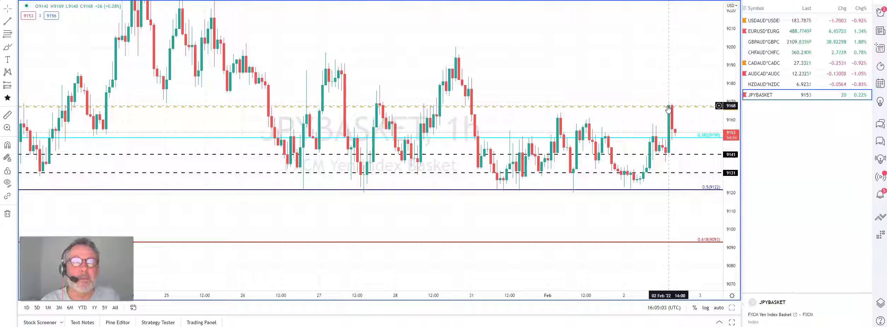
pyautogui.click(657, 85)
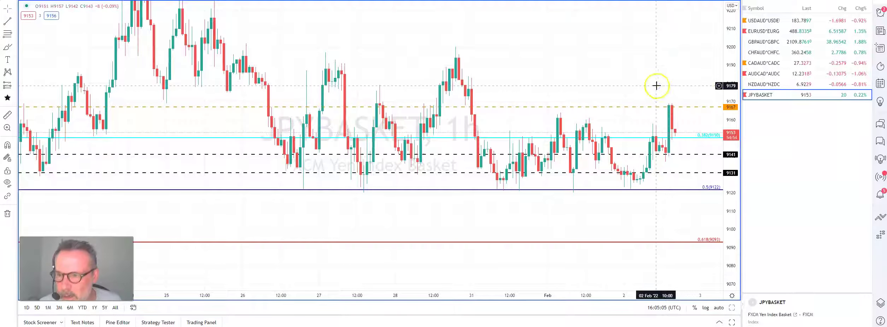
pyautogui.click(732, 307)
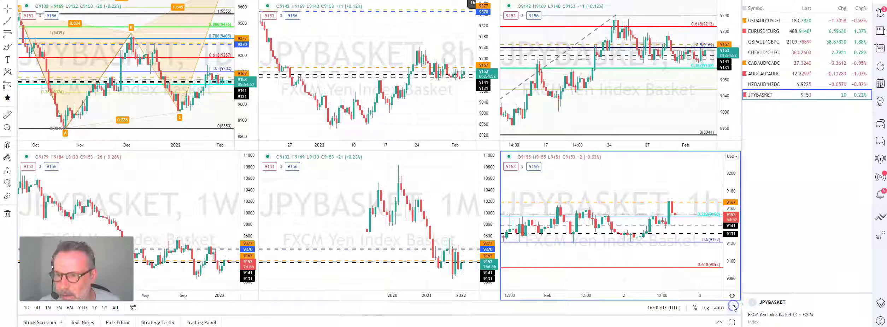
# - Load the CAD basket from the watchlist and examine the 26.81 and 26.64 levels on its maximized 4-hour chart
pyautogui.click(762, 63)
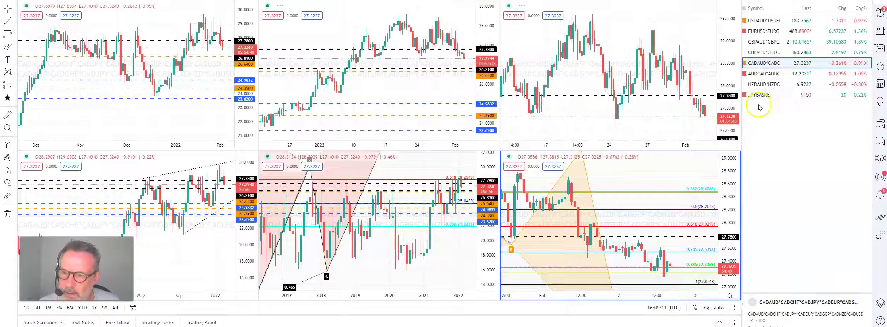
pyautogui.click(653, 124)
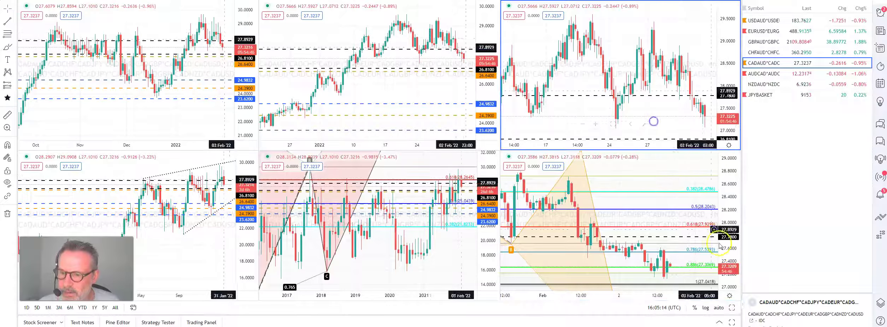
pyautogui.hotkey('alt', 'Return')
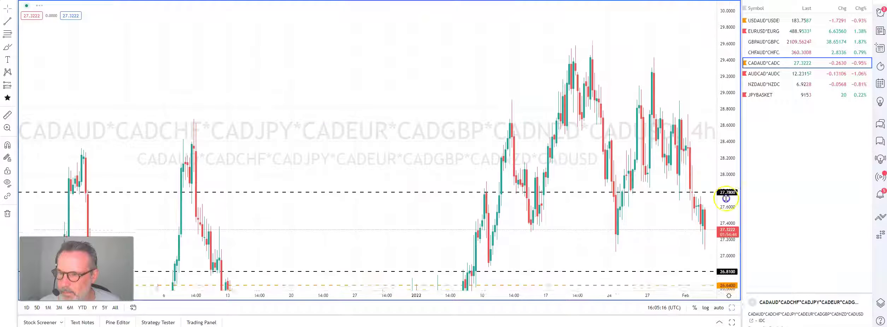
pyautogui.moveTo(573, 228); pyautogui.dragTo(402, 191)
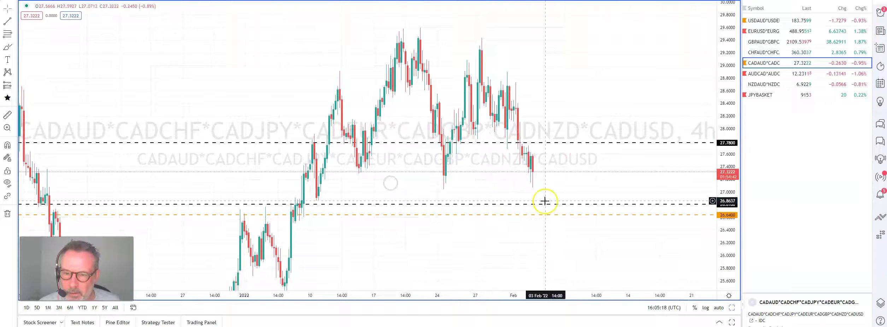
pyautogui.click(547, 214)
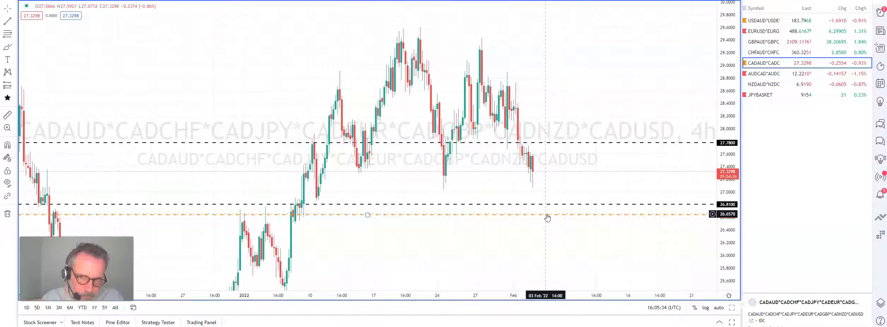
# - Compare the CAD basket's latest decline with the dashed support levels at 26.81 and 26.64
pyautogui.click(556, 205)
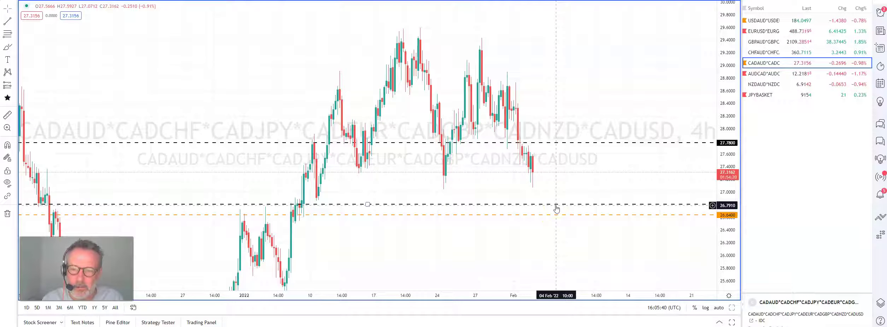
pyautogui.click(553, 214)
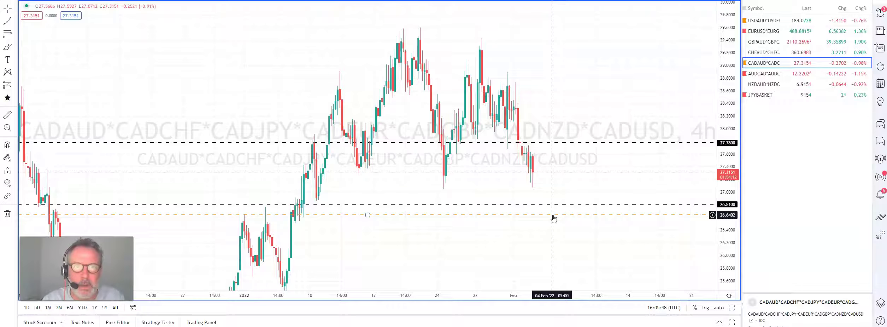
# - Return to the USDJPY 1-hour chart and switch the watchlist to the CAD list to review its flagged pairs
pyautogui.click(308, 66)
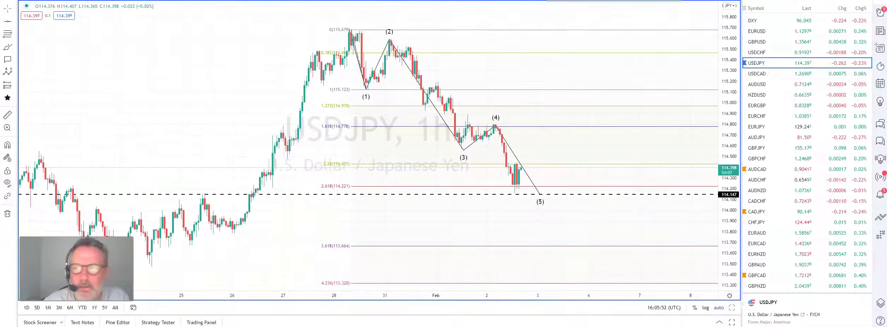
pyautogui.click(764, 8)
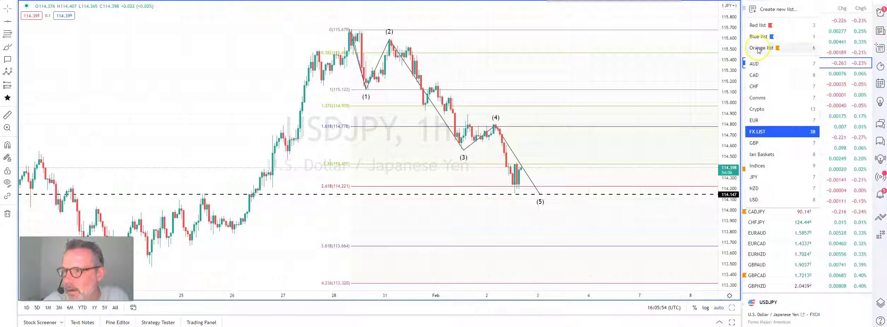
pyautogui.click(756, 74)
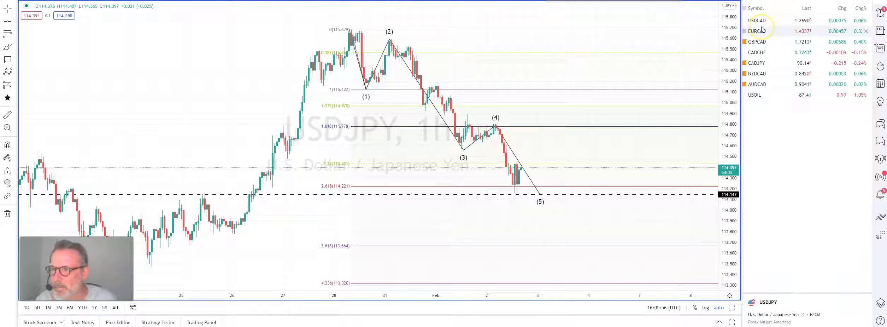
pyautogui.click(759, 87)
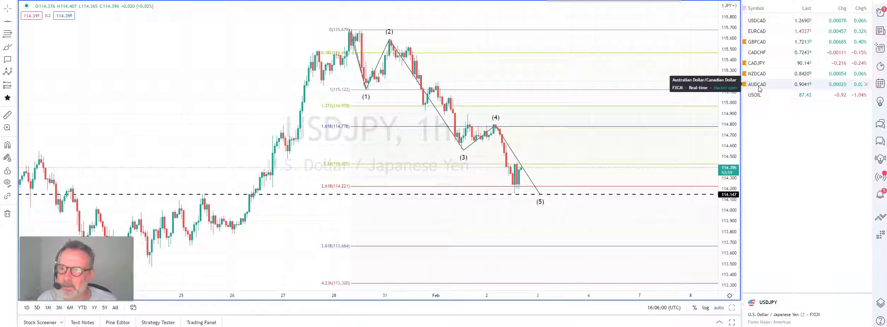
pyautogui.click(748, 45)
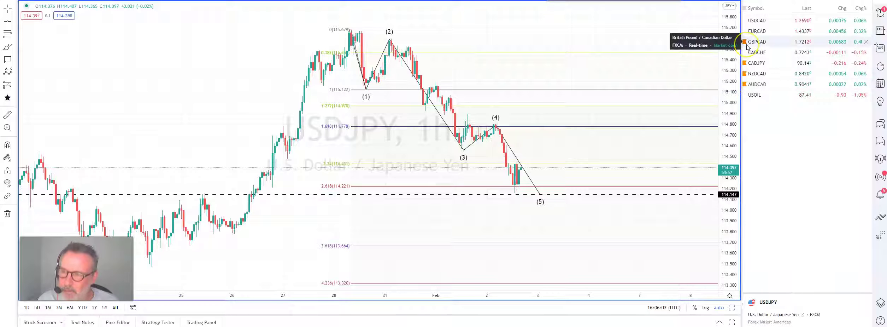
pyautogui.click(749, 87)
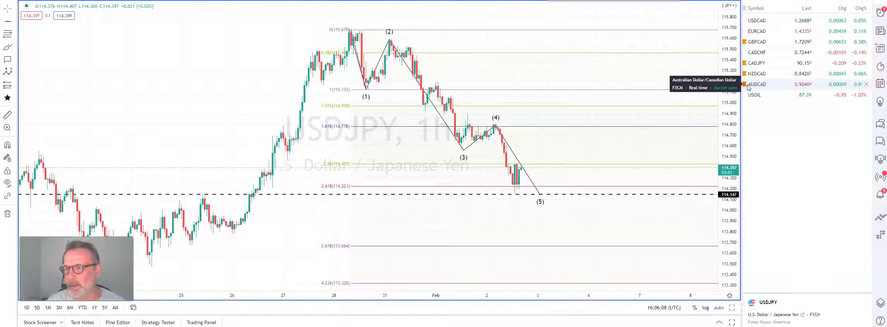
pyautogui.click(765, 49)
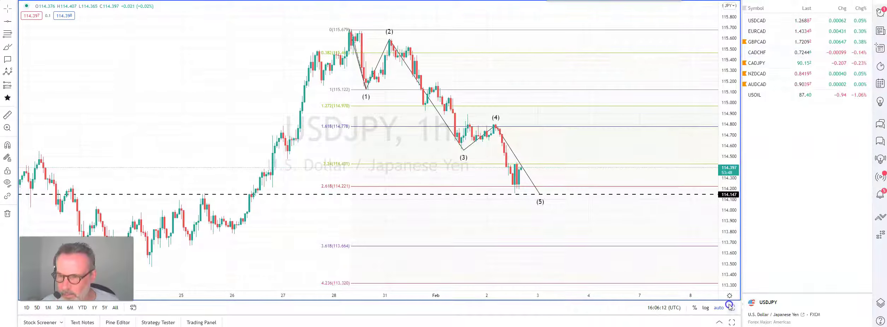
# - Restore the six-chart layout, reset the 1-hour and 4-hour views, and load GBPCAD from the CAD watchlist
pyautogui.doubleClick(623, 219)
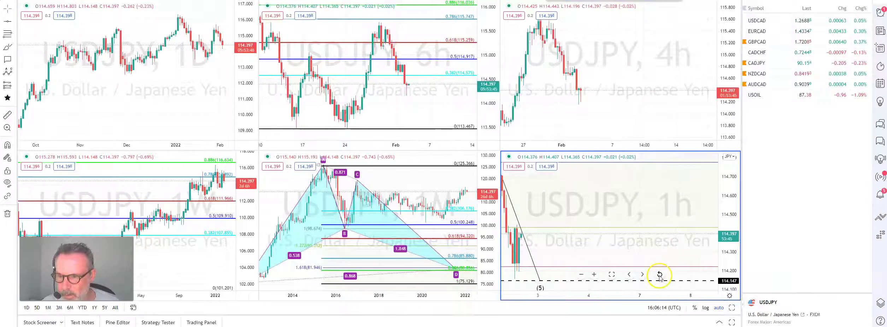
pyautogui.click(660, 274)
pyautogui.click(661, 124)
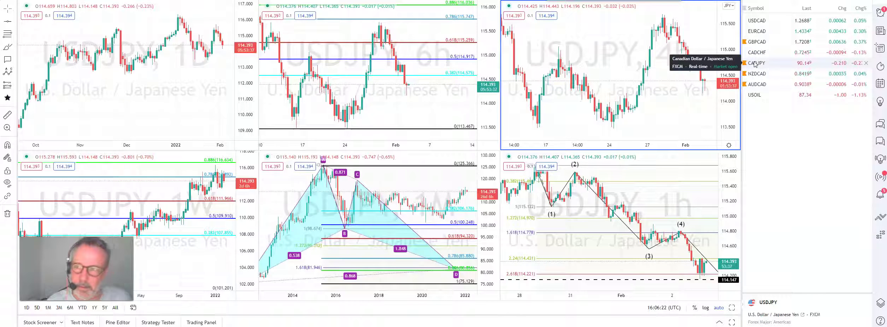
pyautogui.click(760, 21)
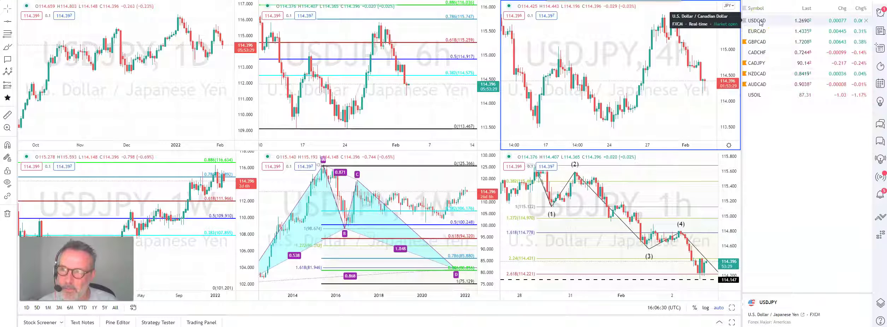
pyautogui.click(760, 35)
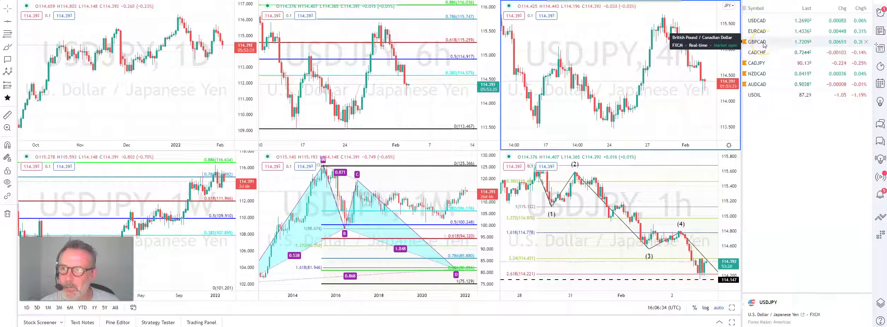
pyautogui.click(762, 43)
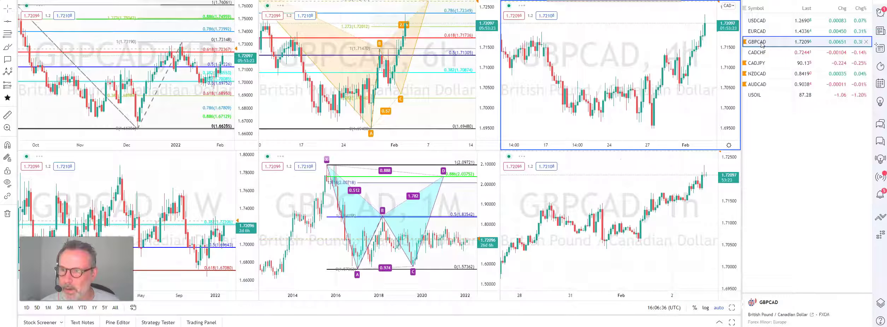
# - Maximize GBPCAD's 6-hour chart and align the Fibonacci retracement with the pattern's XA leg, from 1.73155 to 1.69505
pyautogui.click(437, 99)
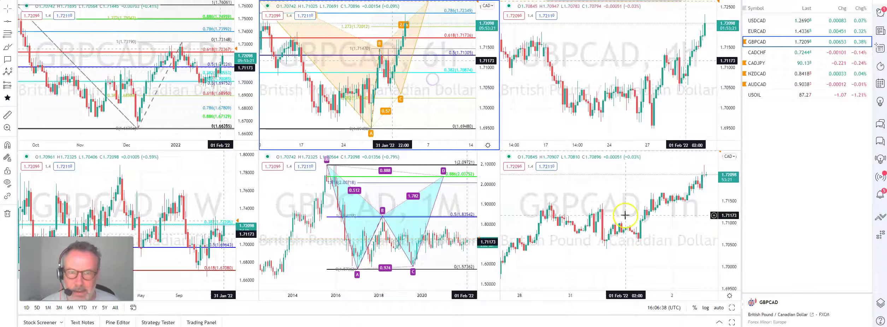
pyautogui.click(732, 307)
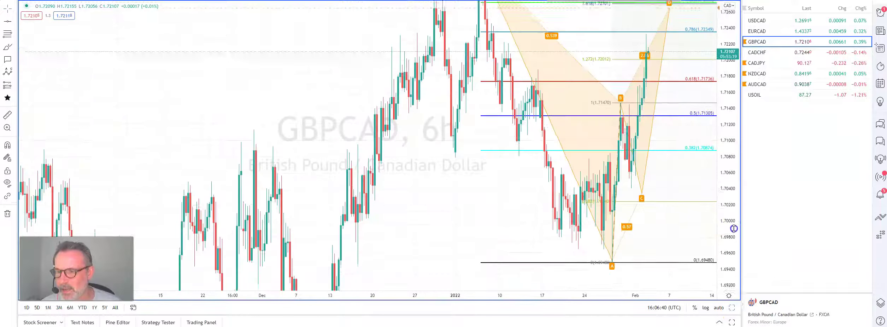
pyautogui.scroll(3, 689, 212)
pyautogui.click(541, 154)
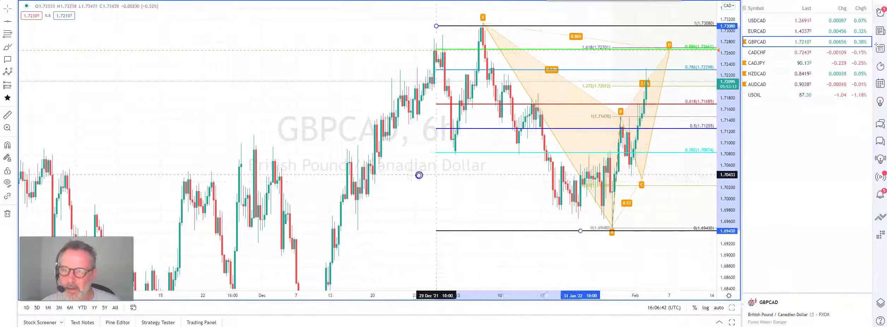
pyautogui.moveTo(481, 171); pyautogui.dragTo(483, 170)
pyautogui.moveTo(439, 184); pyautogui.dragTo(353, 192)
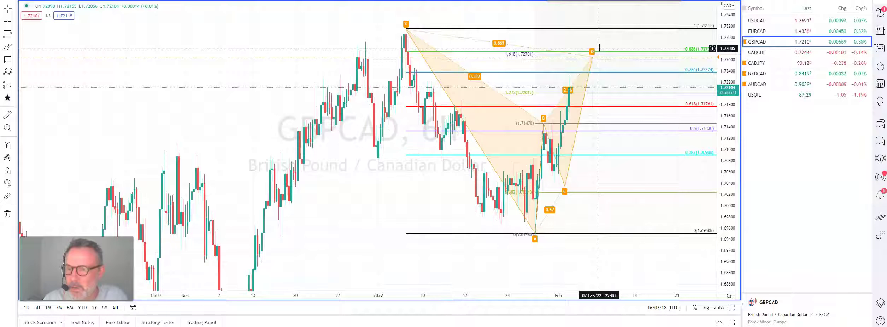
pyautogui.click(663, 100)
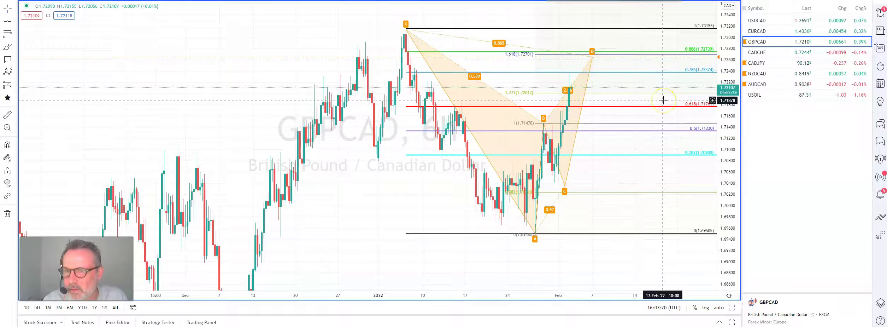
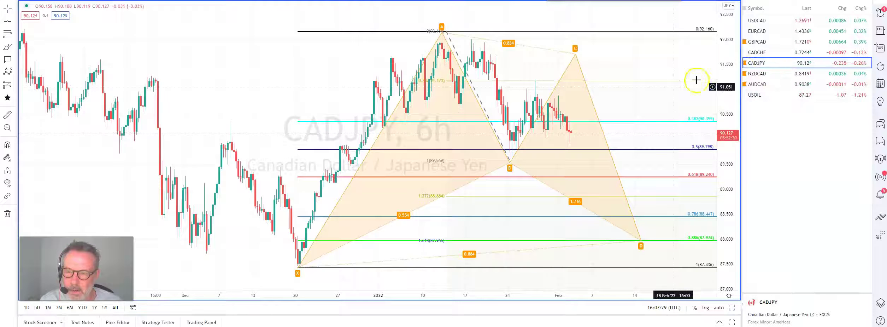
# - Examine CADJPY's XABCD pattern and the 0.5 retracement at 89.798 on the maximized 6-hour chart, checking against the other timeframes
pyautogui.click(732, 307)
pyautogui.click(658, 259)
pyautogui.click(406, 40)
pyautogui.click(732, 307)
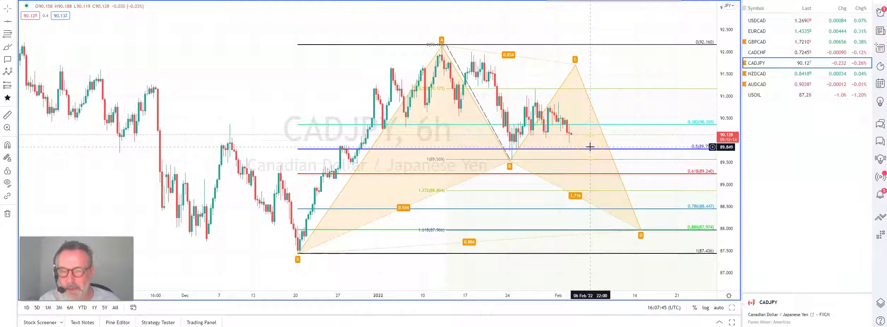
pyautogui.click(663, 234)
pyautogui.hotkey('alt', 'Return')
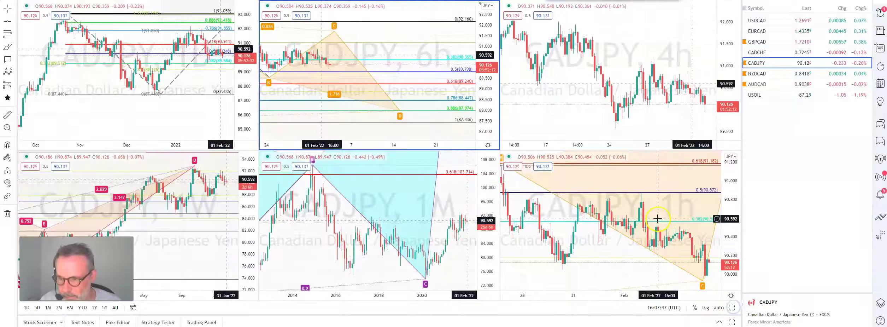
pyautogui.click(373, 77)
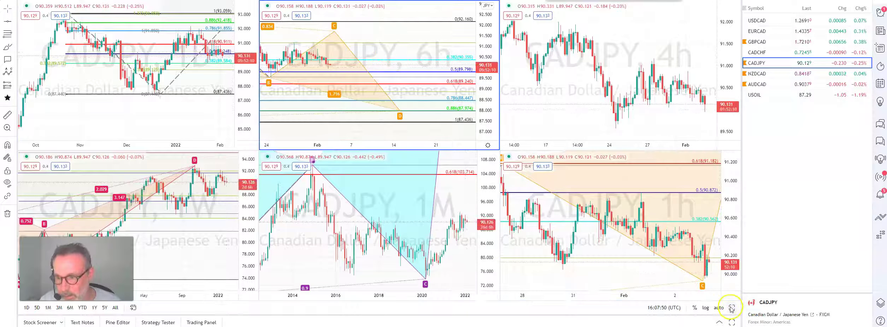
pyautogui.click(731, 307)
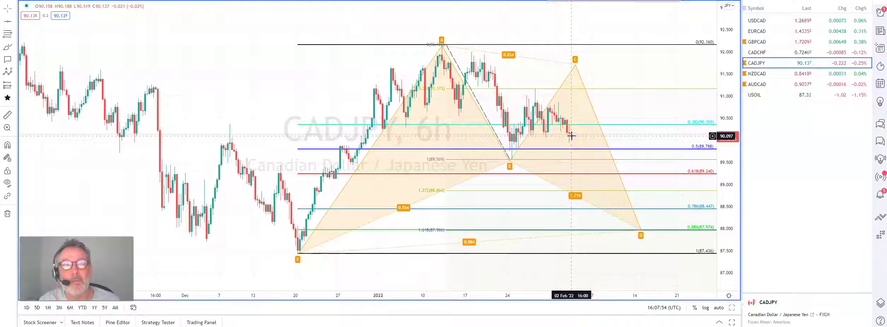
pyautogui.click(574, 150)
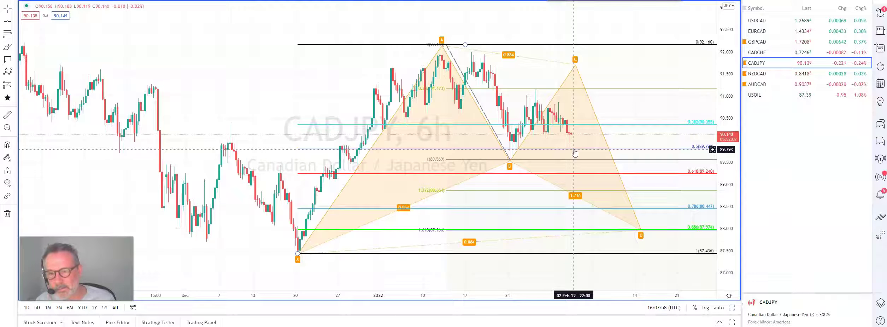
pyautogui.click(574, 150)
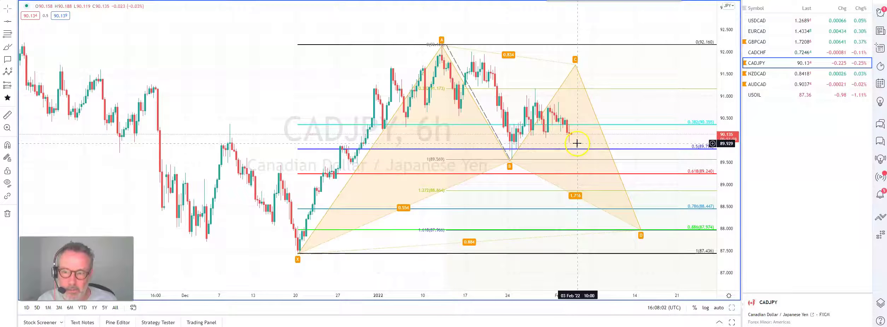
pyautogui.click(733, 307)
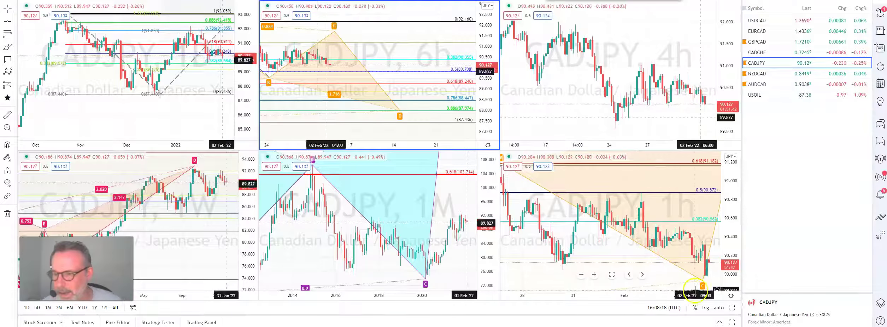
pyautogui.click(732, 308)
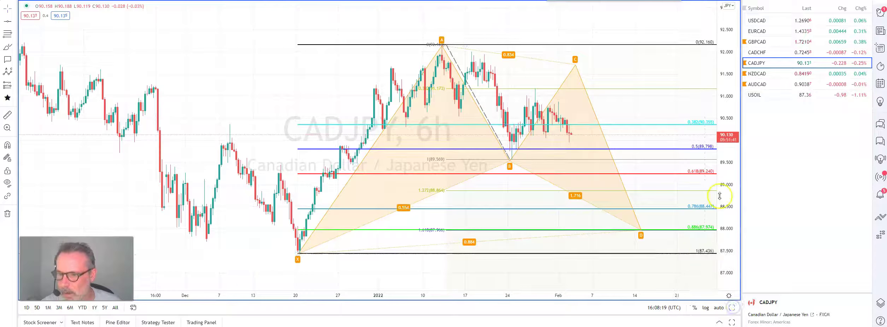
# - Maximize CADJPY's 1-hour chart and move the XABCD pattern's point C down to the dashed support line, at about 89.72
pyautogui.click(732, 307)
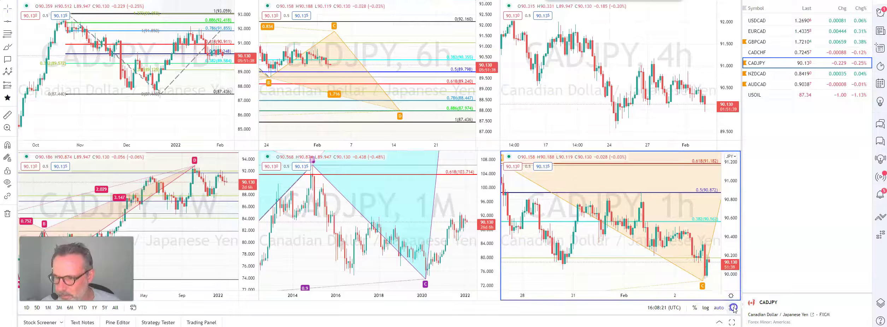
pyautogui.click(732, 306)
pyautogui.scroll(-2, 601, 272)
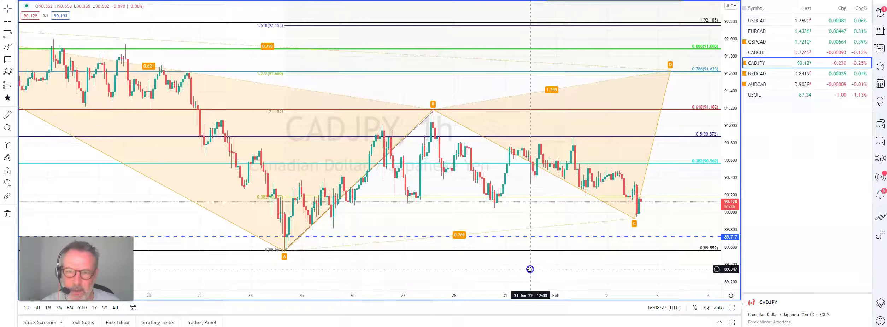
pyautogui.click(341, 275)
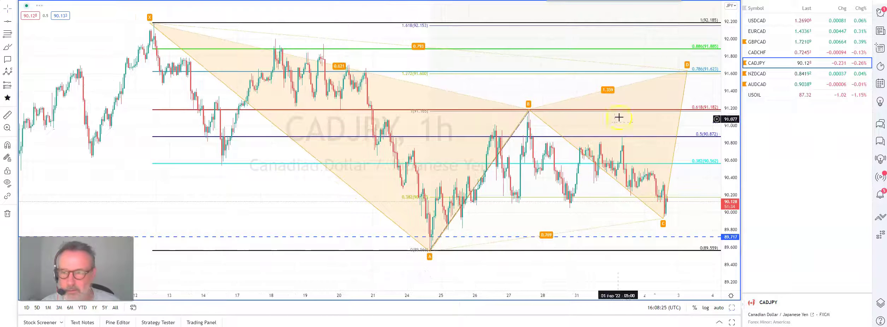
pyautogui.click(665, 220)
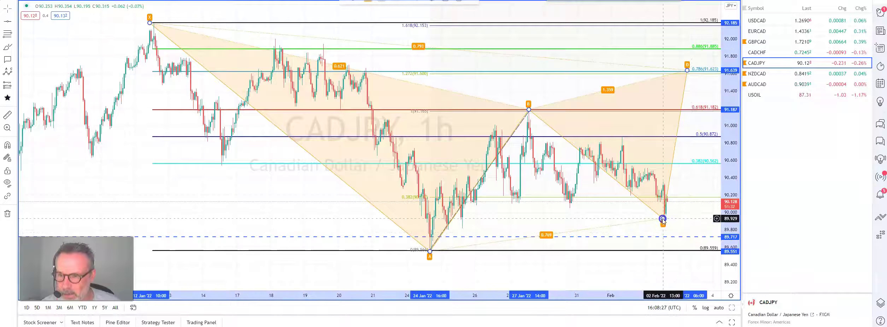
pyautogui.moveTo(663, 220); pyautogui.dragTo(672, 239)
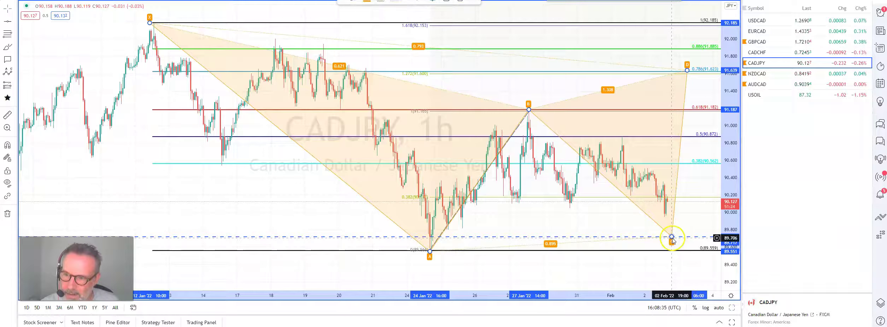
pyautogui.click(690, 273)
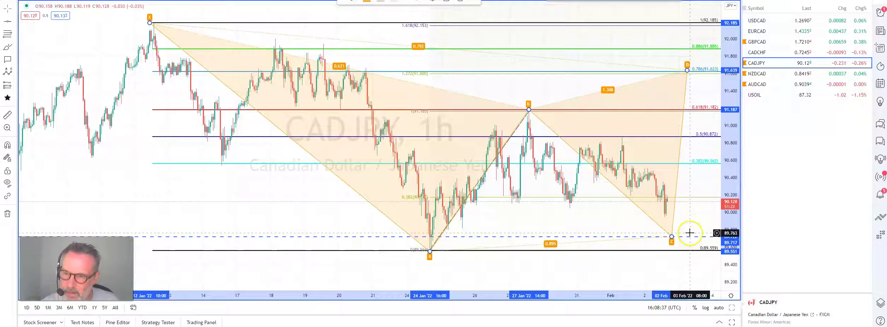
pyautogui.click(529, 110)
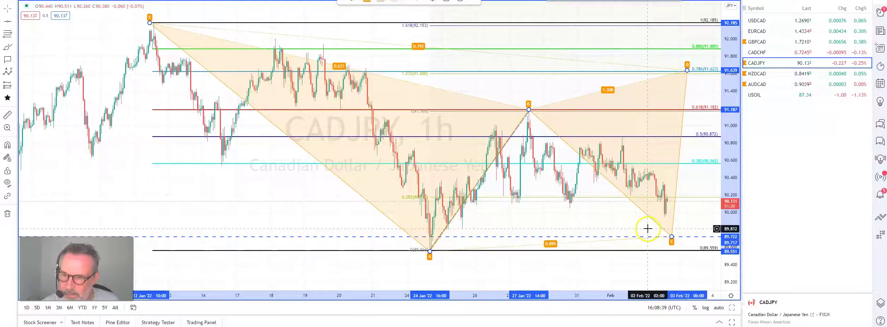
# - Draw a Fibonacci retracement over the AB leg of CADJPY's XABCD pattern, from about 89.567 up to 91.175
pyautogui.moveTo(542, 204); pyautogui.dragTo(456, 212)
pyautogui.click(445, 108)
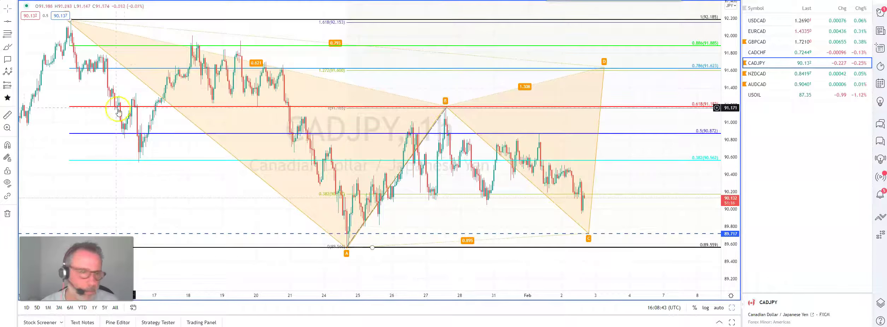
pyautogui.click(16, 35)
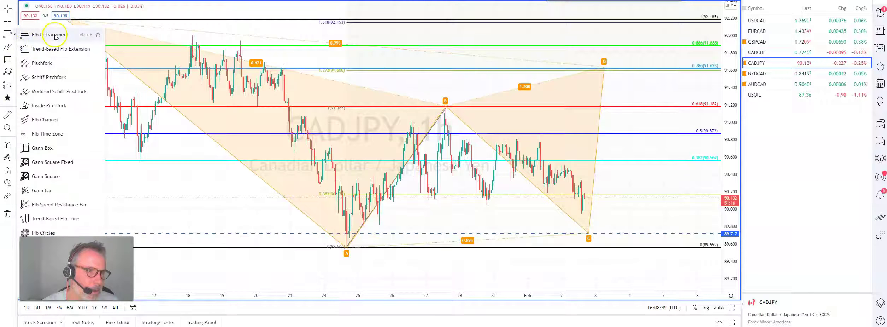
pyautogui.click(39, 44)
pyautogui.click(564, 242)
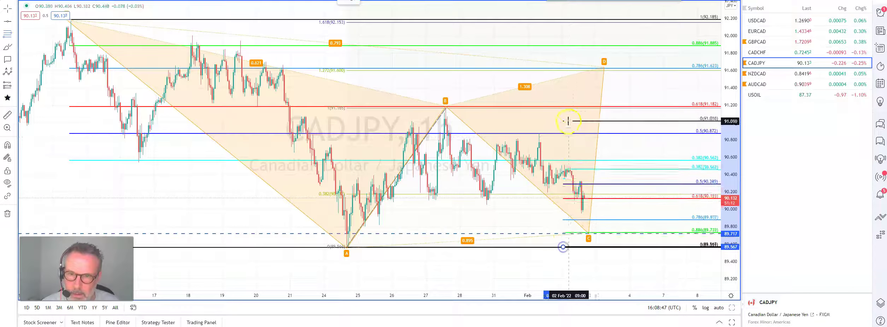
pyautogui.click(567, 107)
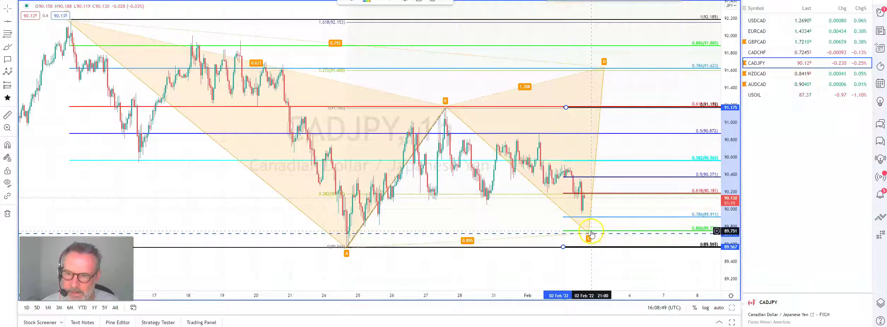
# - Compare CADJPY's point C with the new 0.886 retracement and dashed support line, and check the Canadian dollar basket's 4-hour chart
pyautogui.click(609, 239)
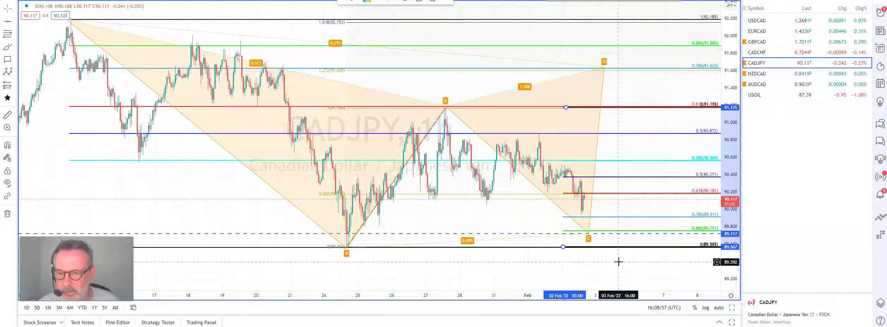
pyautogui.click(618, 234)
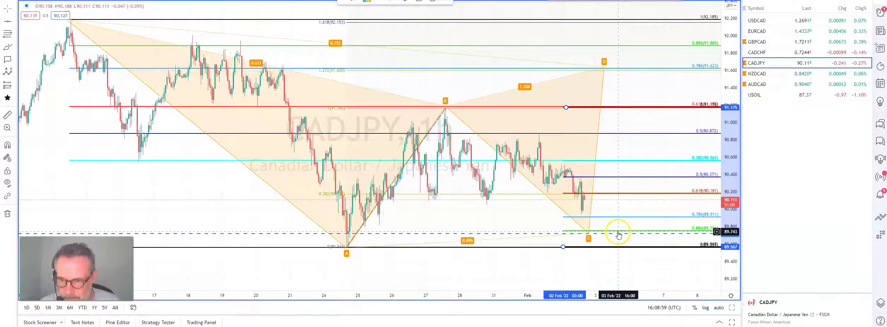
pyautogui.click(592, 205)
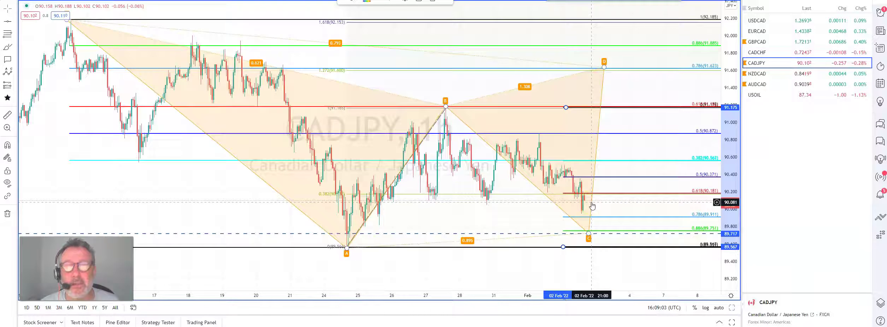
pyautogui.click(598, 234)
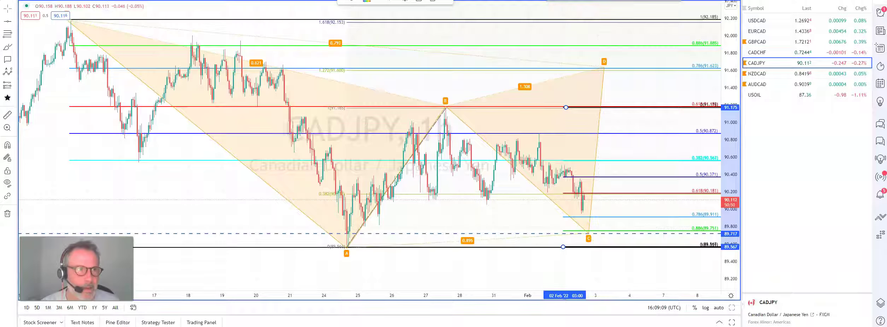
pyautogui.hotkey('ctrl', 'Tab')
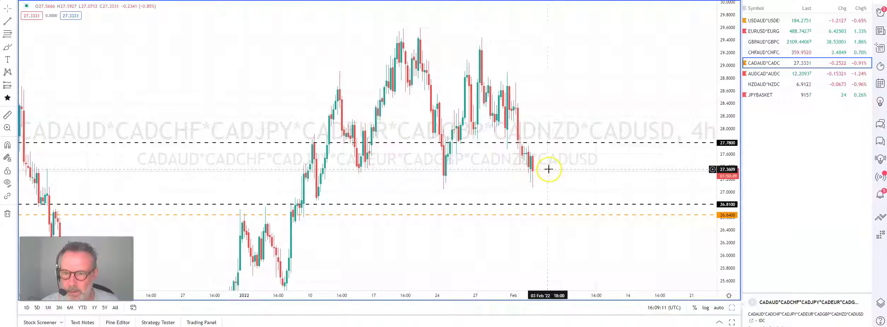
pyautogui.hotkey('ctrl', 'Tab')
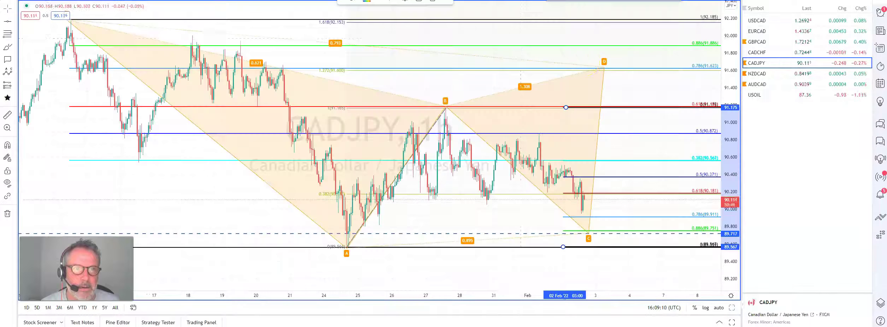
# - Load NZDCAD from the watchlist and examine point D of its XABCD pattern against the 0.886 retracement and 1.618 extension
pyautogui.click(757, 75)
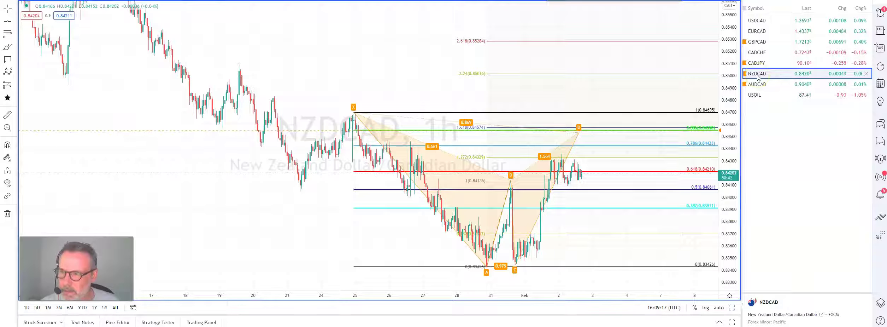
pyautogui.click(496, 133)
pyautogui.click(604, 129)
pyautogui.click(601, 183)
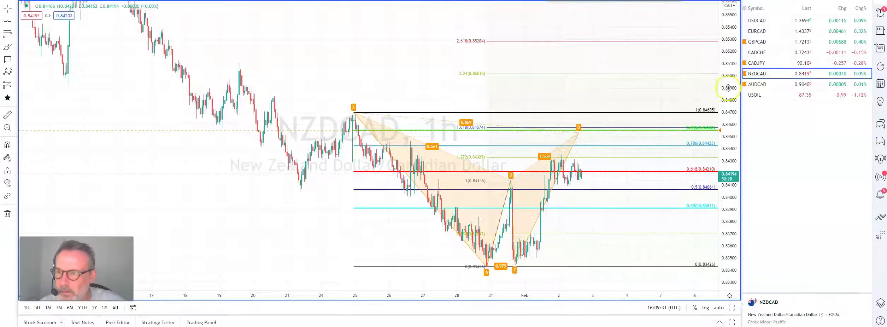
# - Load AUDCAD from the watchlist and examine point D of its XABCD pattern against the 1.618 and 1.272 Fibonacci extensions
pyautogui.click(757, 85)
pyautogui.moveTo(729, 133); pyautogui.dragTo(728, 171)
pyautogui.moveTo(637, 150); pyautogui.dragTo(626, 178)
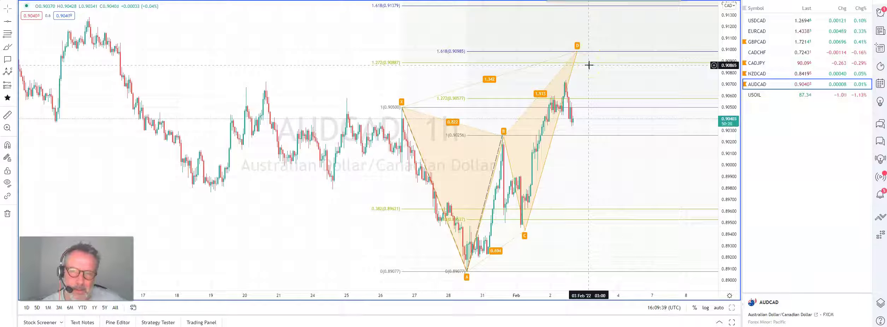
pyautogui.click(596, 51)
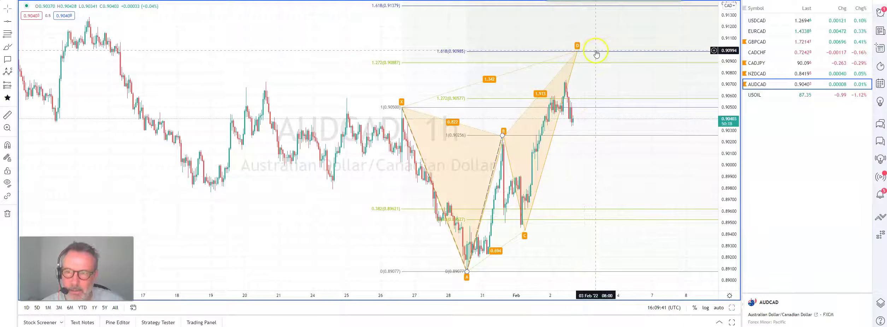
pyautogui.click(596, 63)
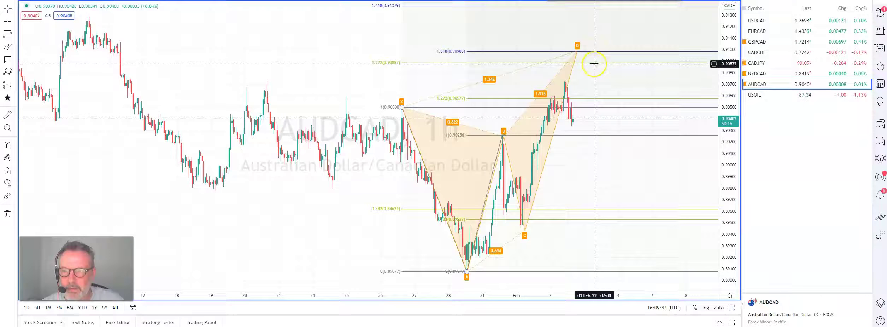
pyautogui.click(600, 52)
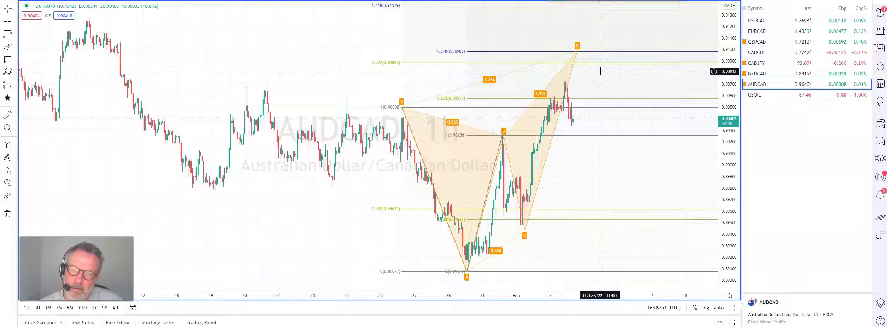
pyautogui.click(601, 53)
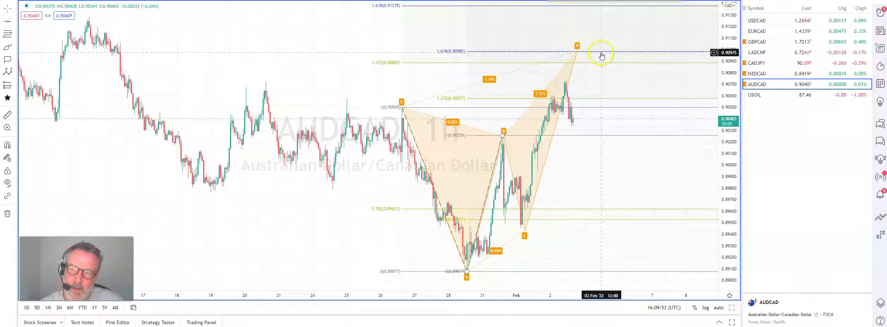
pyautogui.click(592, 53)
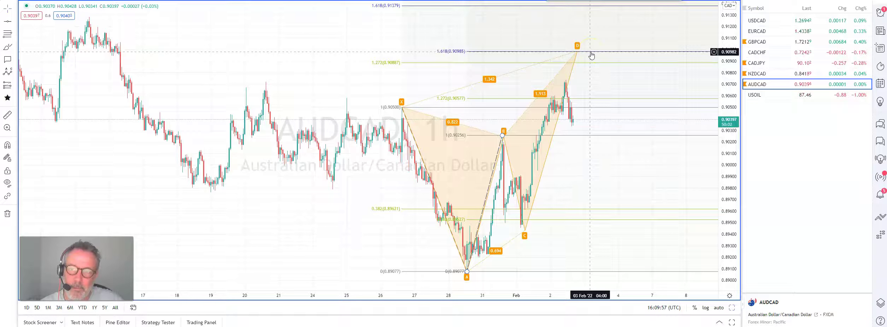
pyautogui.click(498, 53)
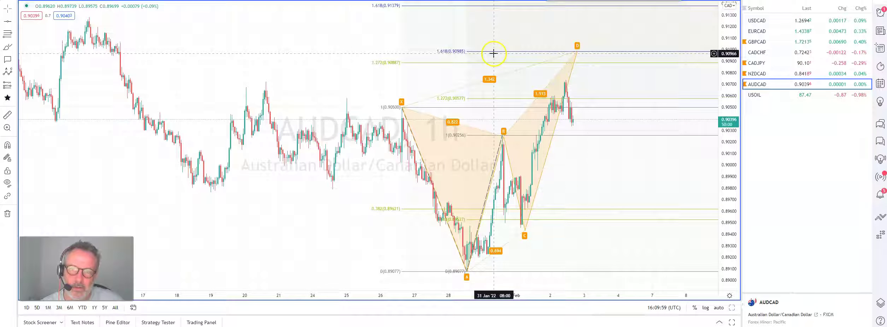
pyautogui.click(443, 65)
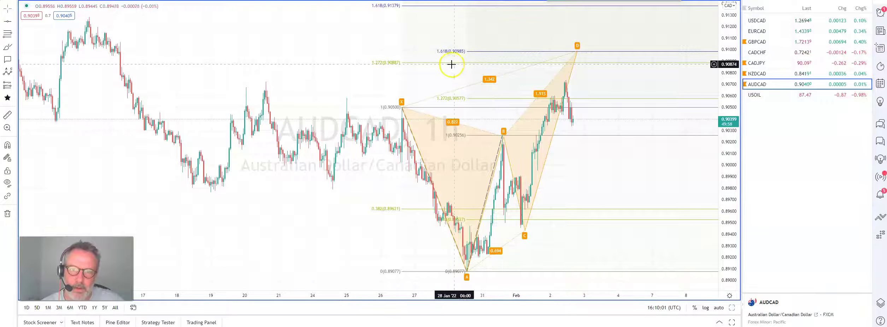